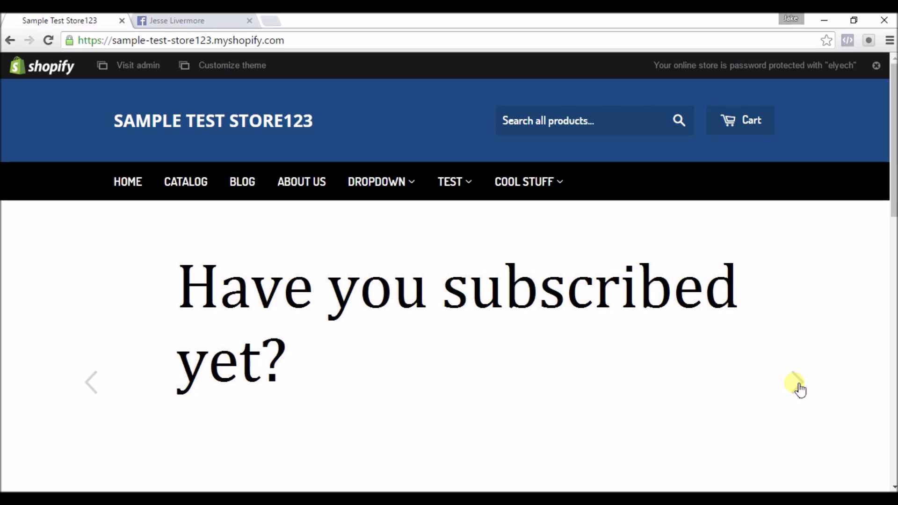
Advance the homepage slideshow to the 'Why not? :/' slide, then go to the Facebook tab
{"action": "left_click", "coordinate": [795, 383]}
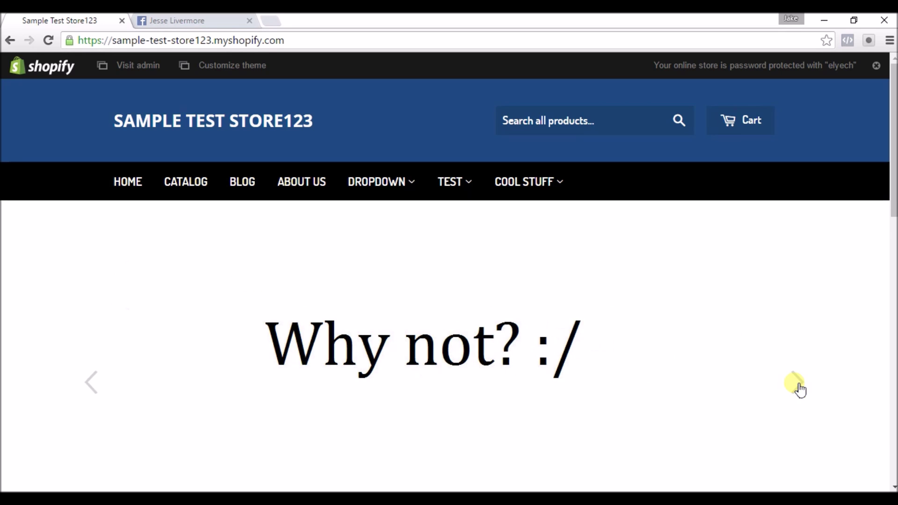
{"action": "left_click", "coordinate": [201, 19]}
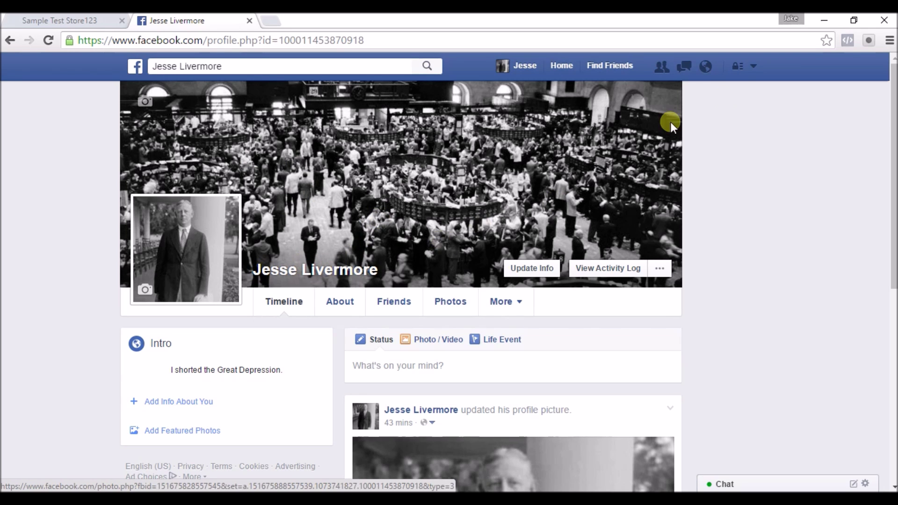
Choose Create Ads from the Facebook account dropdown to begin a new campaign
{"action": "left_click", "coordinate": [754, 68]}
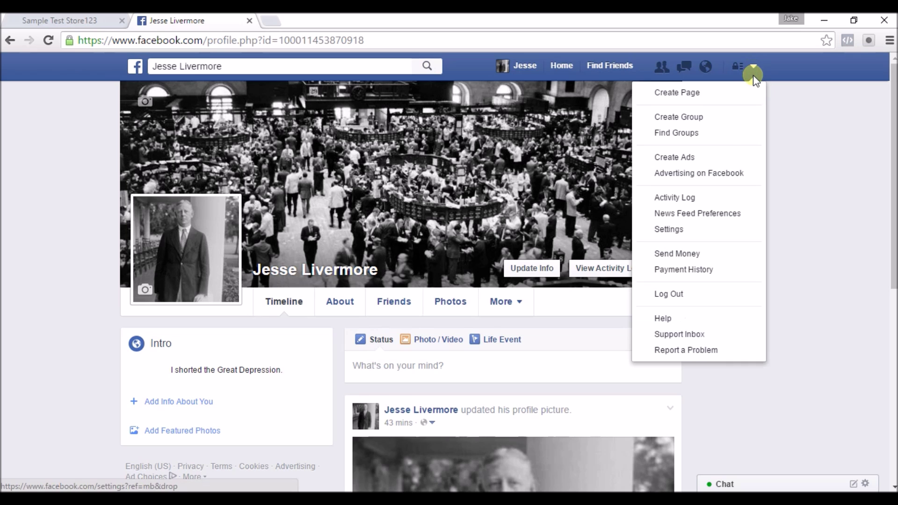
{"action": "left_click", "coordinate": [707, 161]}
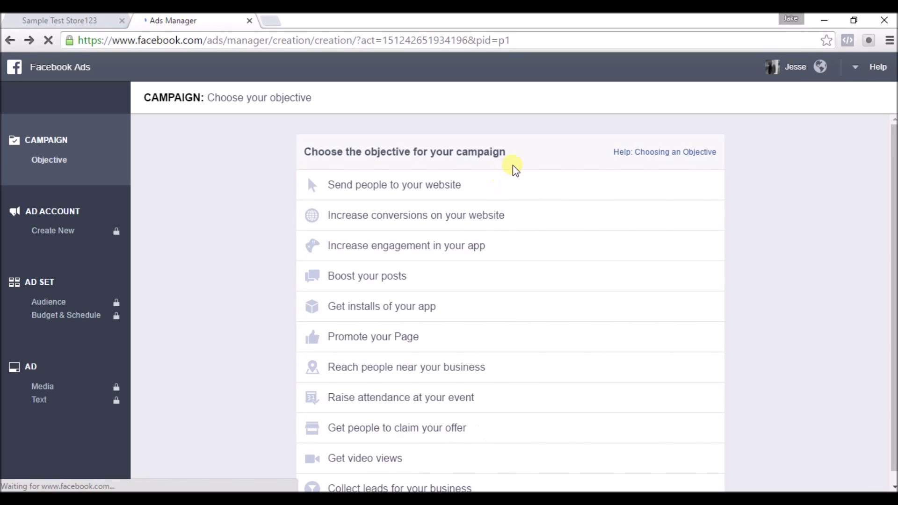
Pick Send people to your website, then Increase conversions on your website, and start a Facebook pixel
{"action": "mouse_move", "coordinate": [442, 186]}
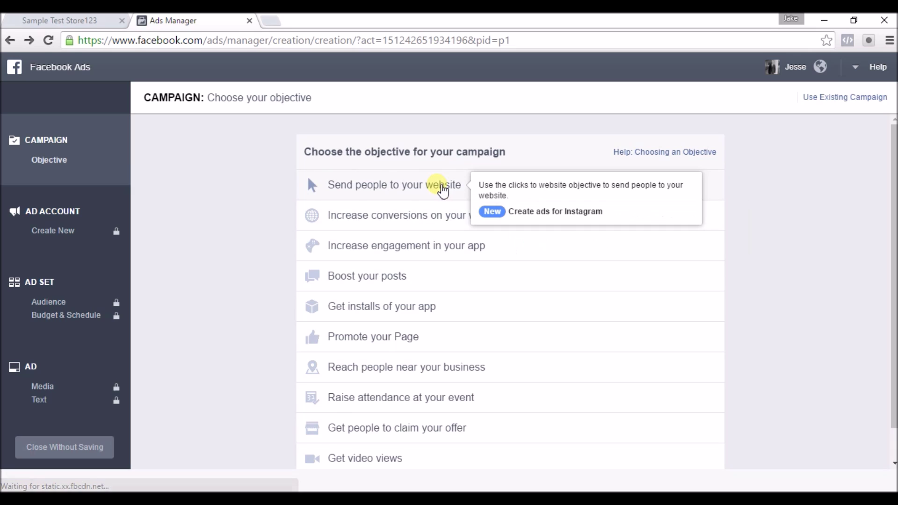
{"action": "left_click", "coordinate": [443, 187]}
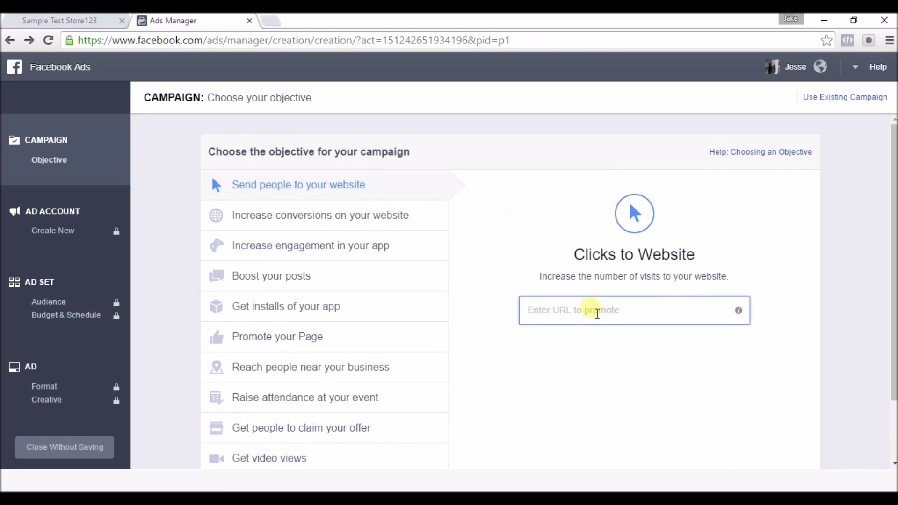
{"action": "left_click", "coordinate": [305, 226]}
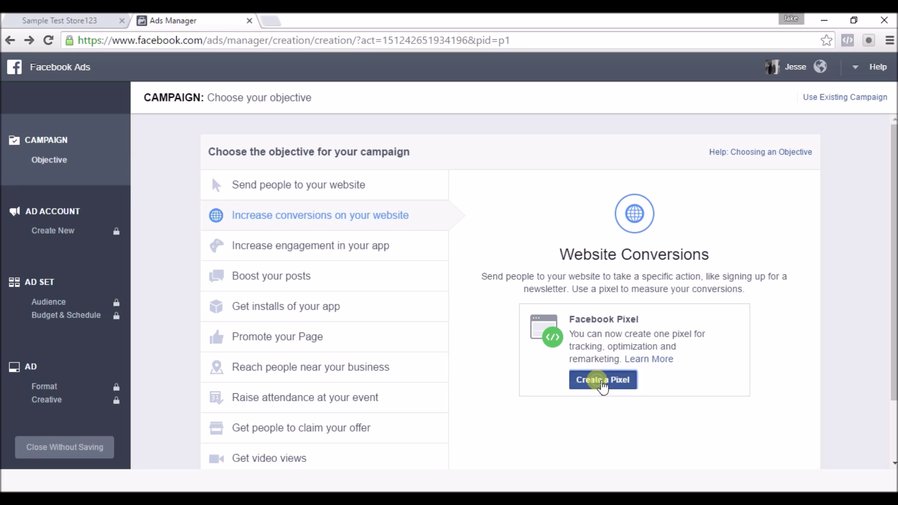
{"action": "left_click", "coordinate": [598, 382]}
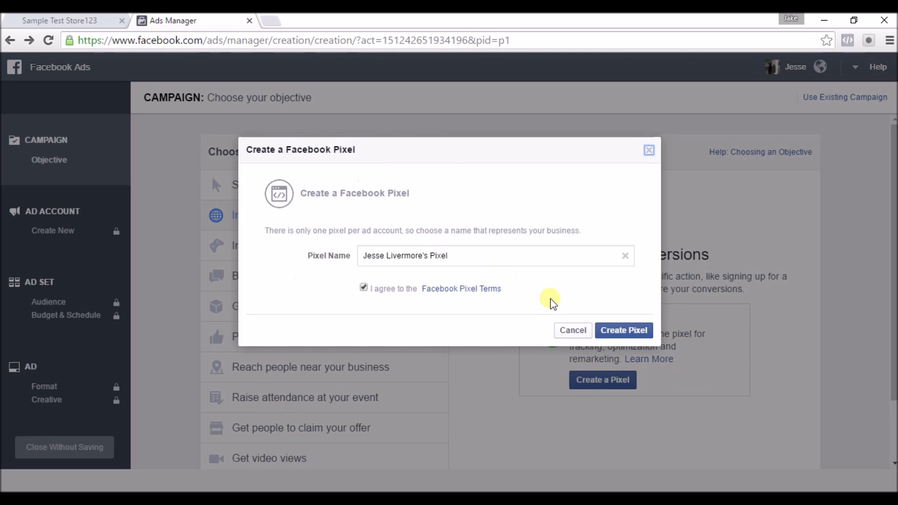
Create the pixel, choose Install Pixel Now, and select its entire base code
{"action": "left_click", "coordinate": [604, 331]}
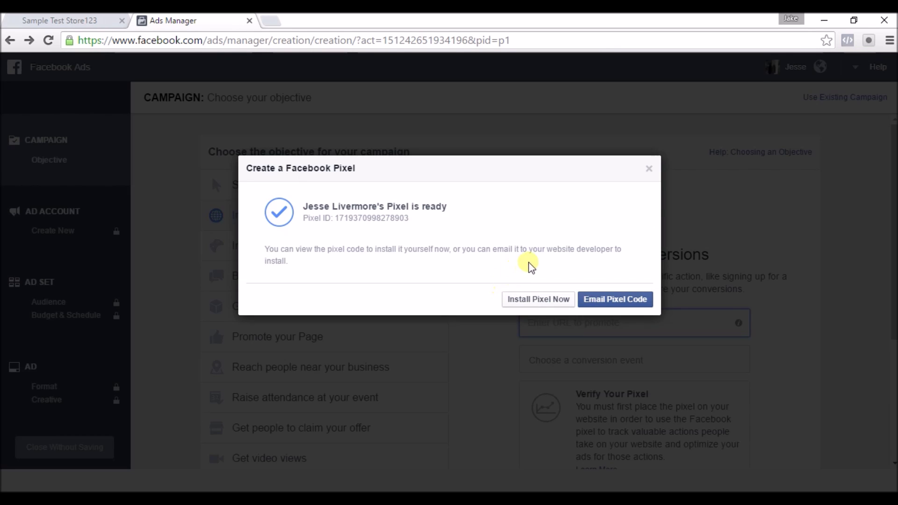
{"action": "left_click", "coordinate": [529, 305]}
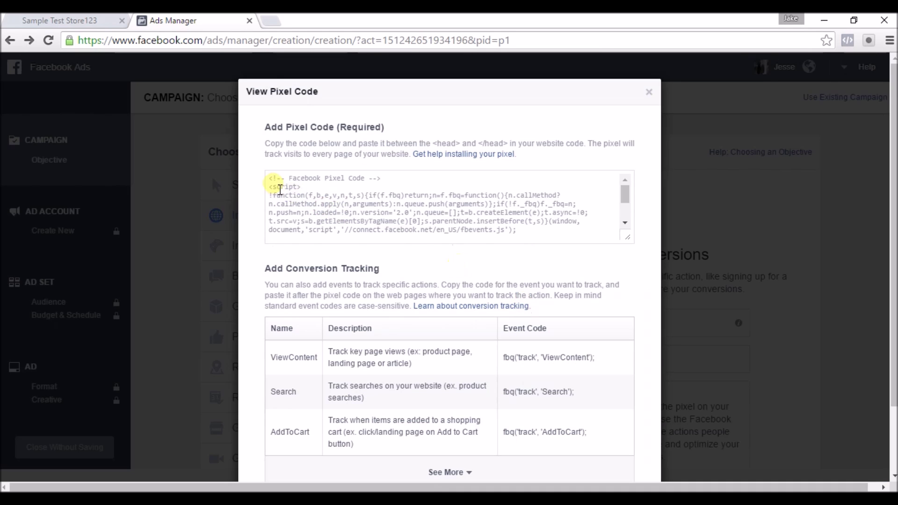
{"action": "left_click", "coordinate": [333, 198]}
{"action": "key", "text": "ctrl+c"}
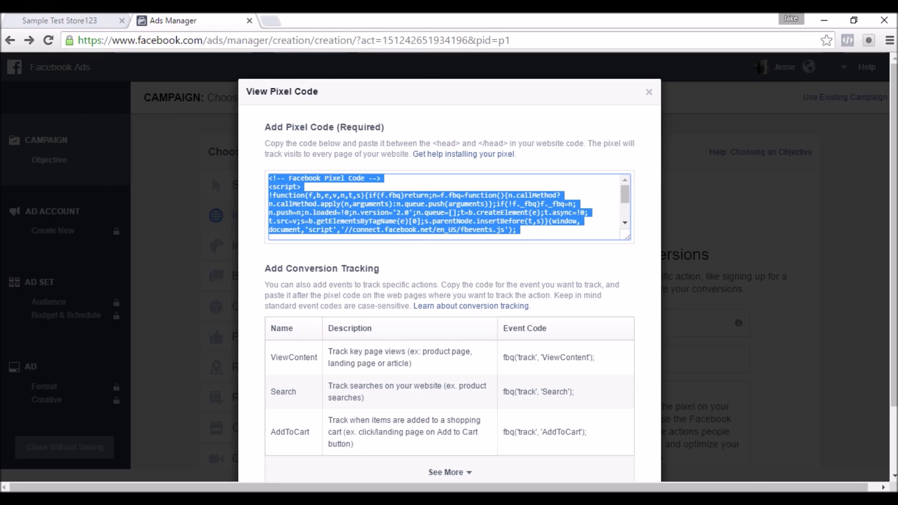
Open Edit HTML/CSS for the Supply theme from Online Store > Themes
{"action": "left_click", "coordinate": [55, 20]}
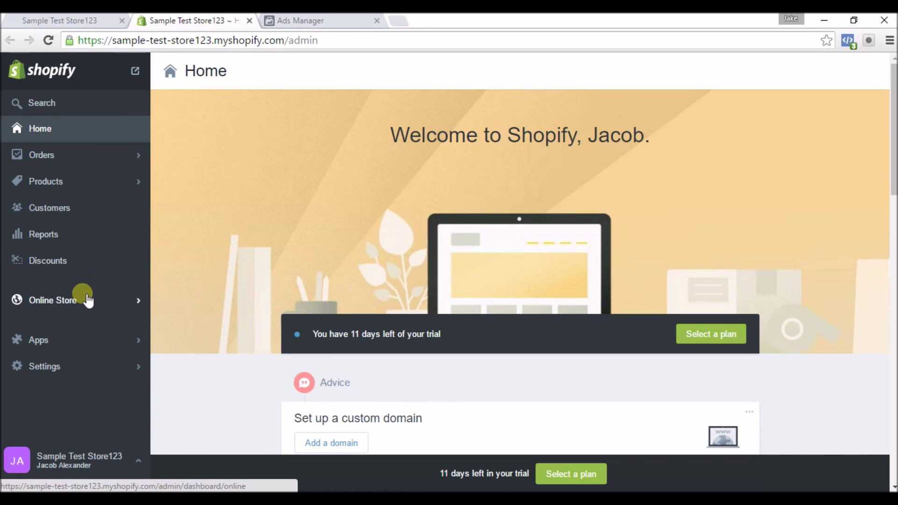
{"action": "left_click", "coordinate": [88, 304]}
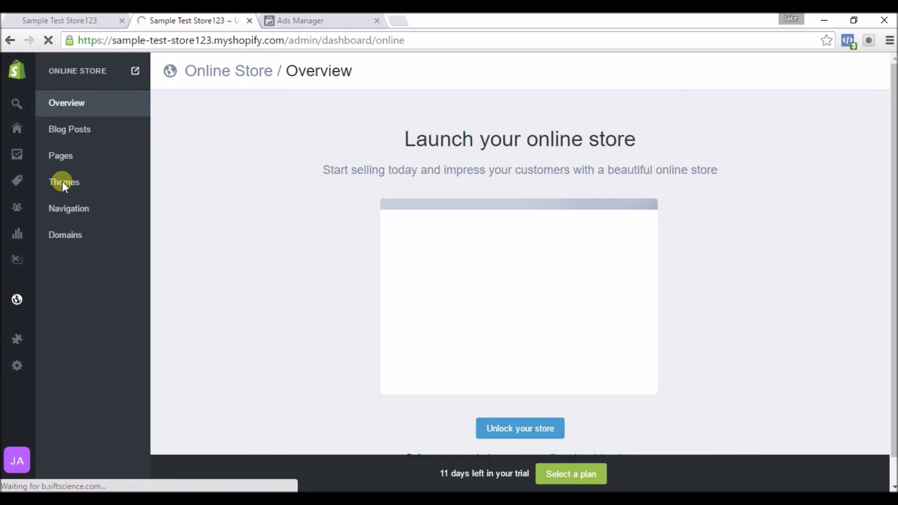
{"action": "left_click", "coordinate": [70, 182]}
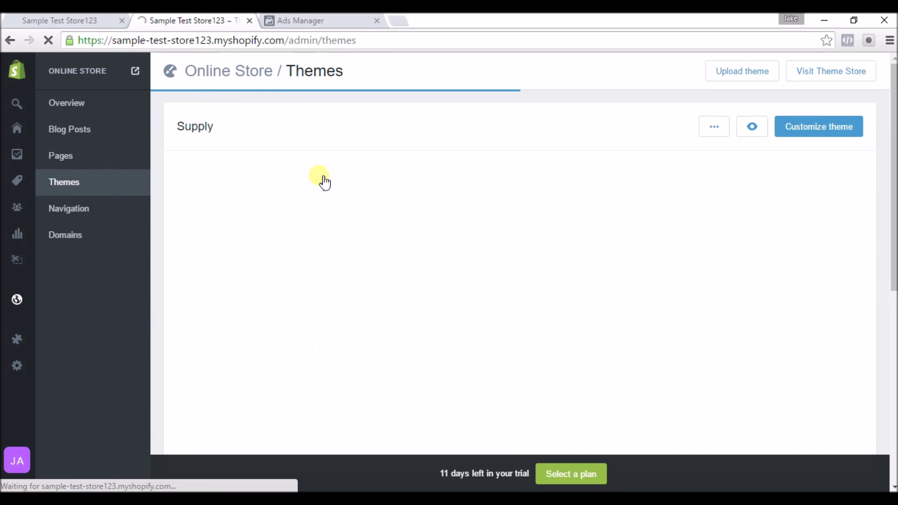
{"action": "left_click", "coordinate": [714, 127]}
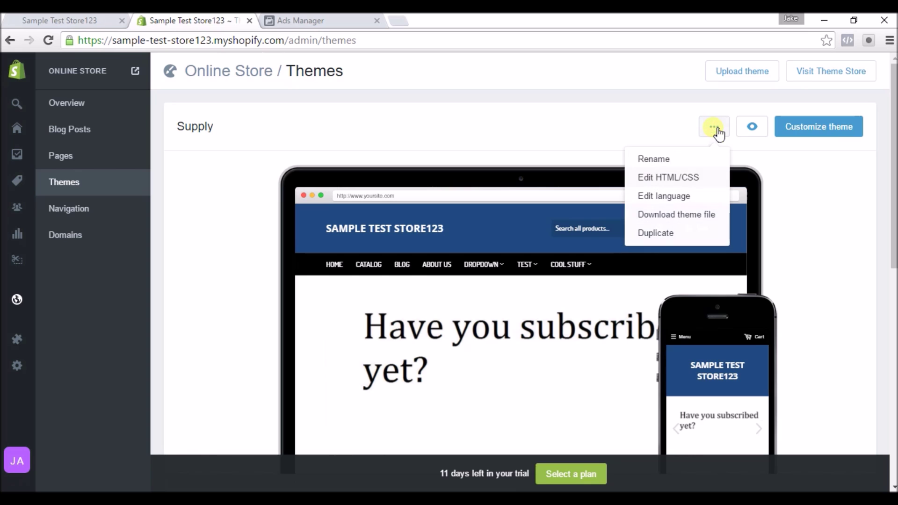
{"action": "left_click", "coordinate": [669, 182]}
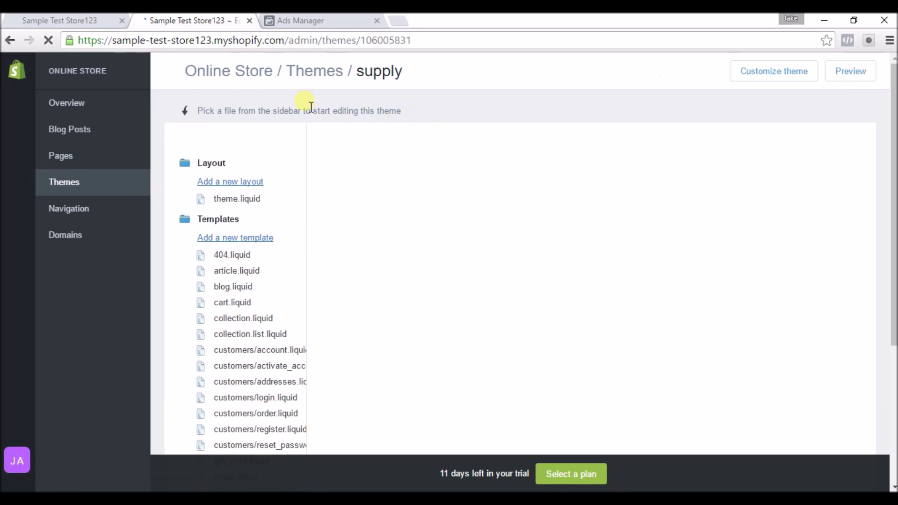
{"action": "left_click", "coordinate": [323, 20]}
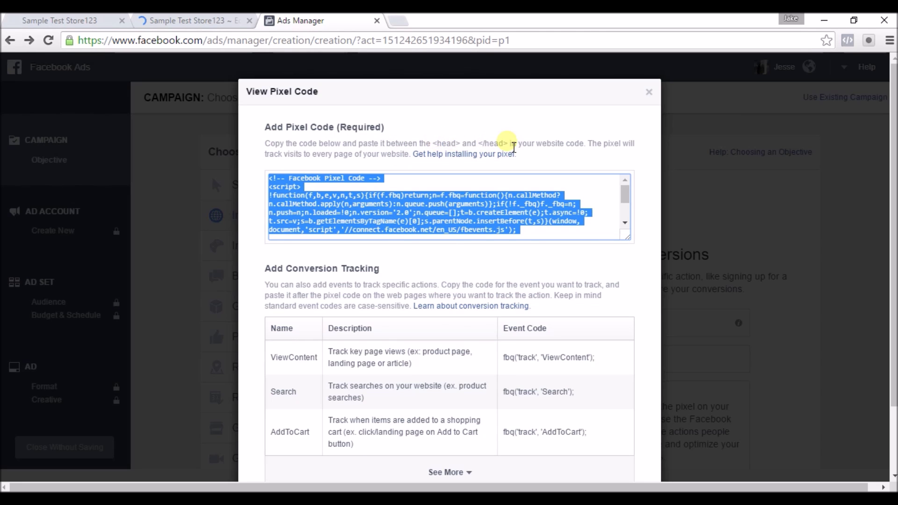
{"action": "left_click", "coordinate": [202, 21]}
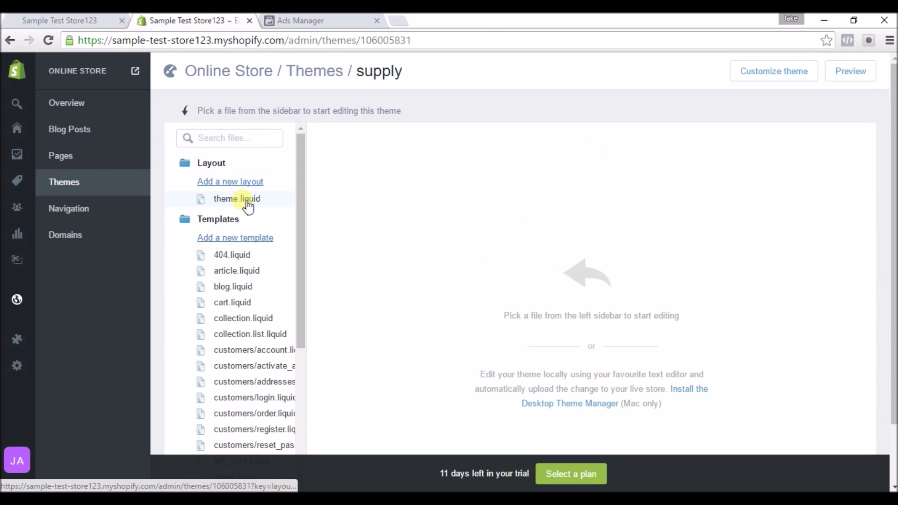
Open theme.liquid and locate the closing </head> tag on line 60
{"action": "left_click", "coordinate": [246, 202]}
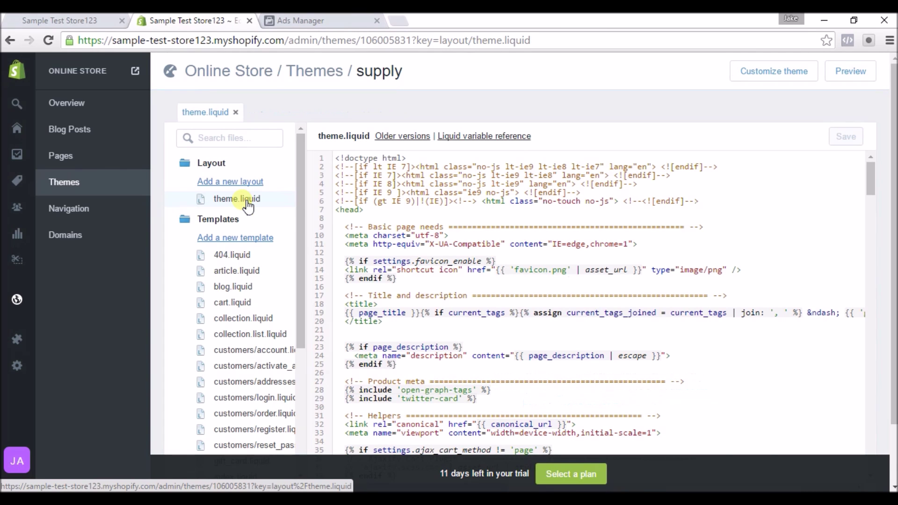
{"action": "left_click", "coordinate": [343, 211]}
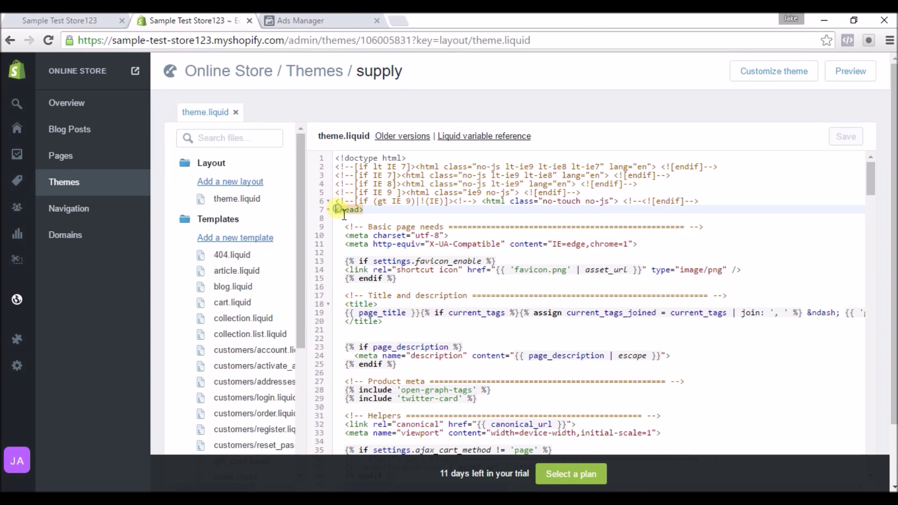
{"action": "left_click", "coordinate": [394, 213]}
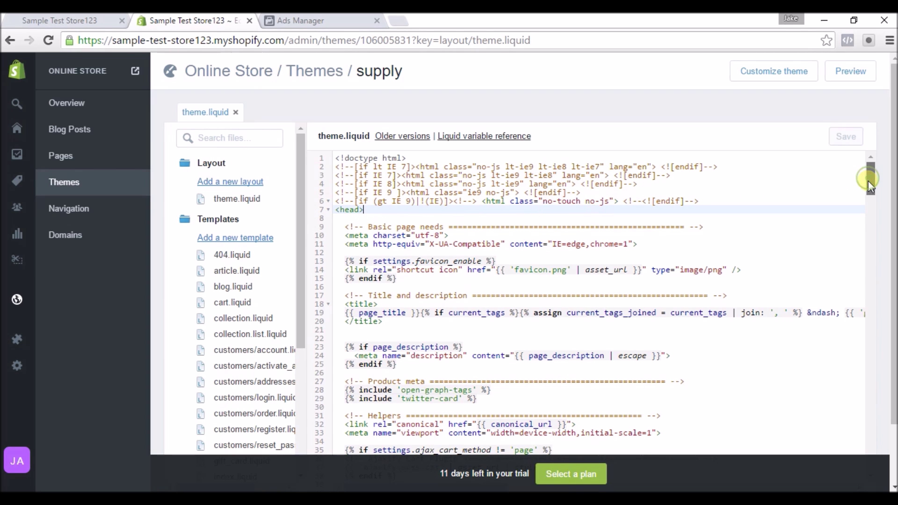
{"action": "left_click_drag", "start_coordinate": [868, 181], "coordinate": [871, 217]}
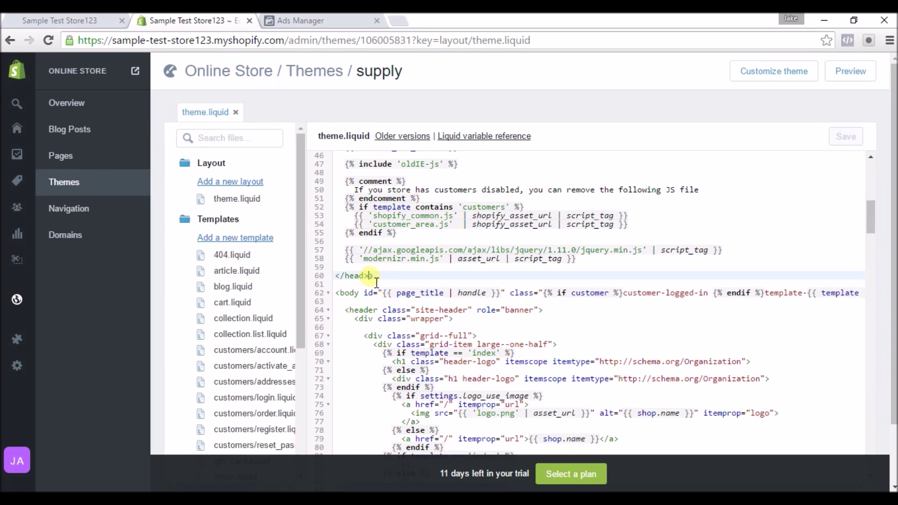
{"action": "left_click_drag", "start_coordinate": [380, 280], "coordinate": [343, 284]}
Paste the Facebook pixel code on new lines above </head> and save theme.liquid
{"action": "left_click", "coordinate": [338, 265]}
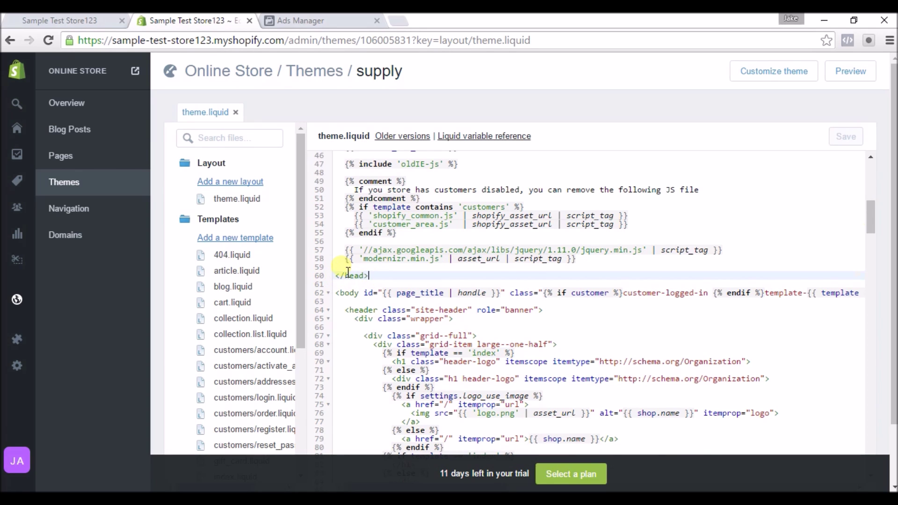
{"action": "key", "text": "Return"}
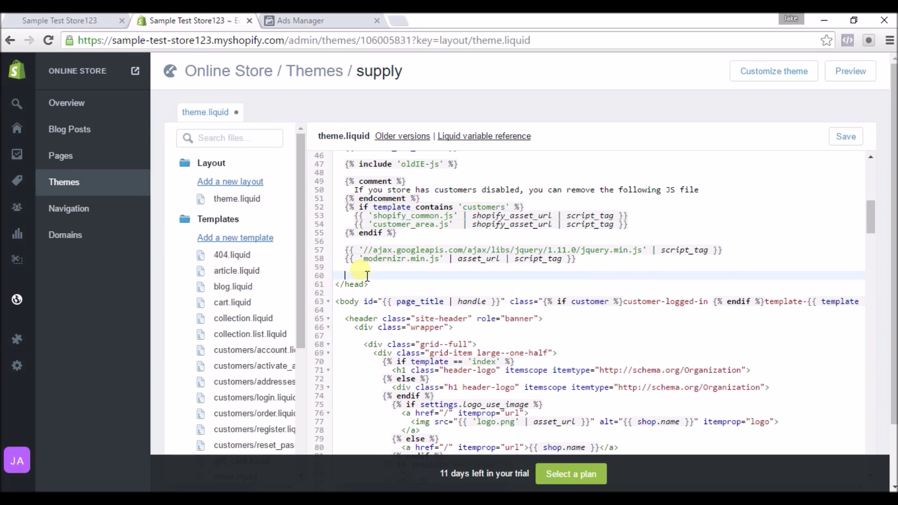
{"action": "key", "text": "Return"}
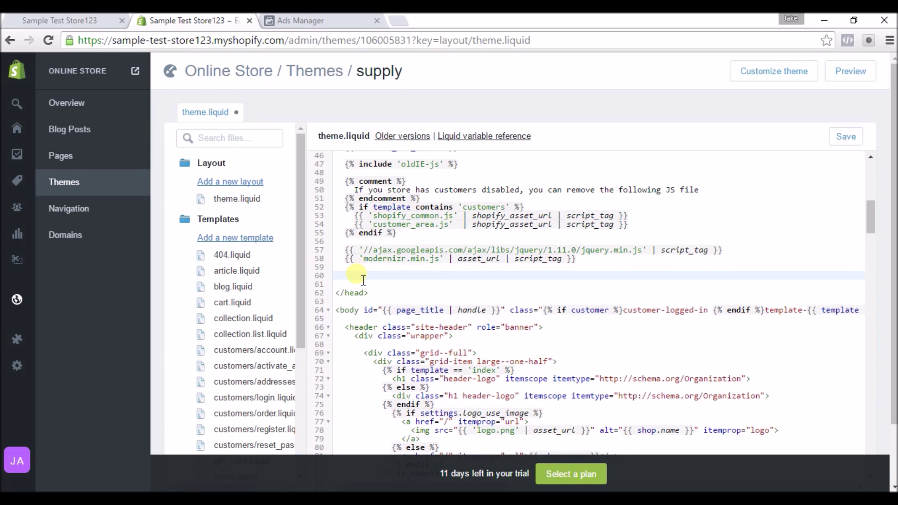
{"action": "key", "text": "ctrl+v"}
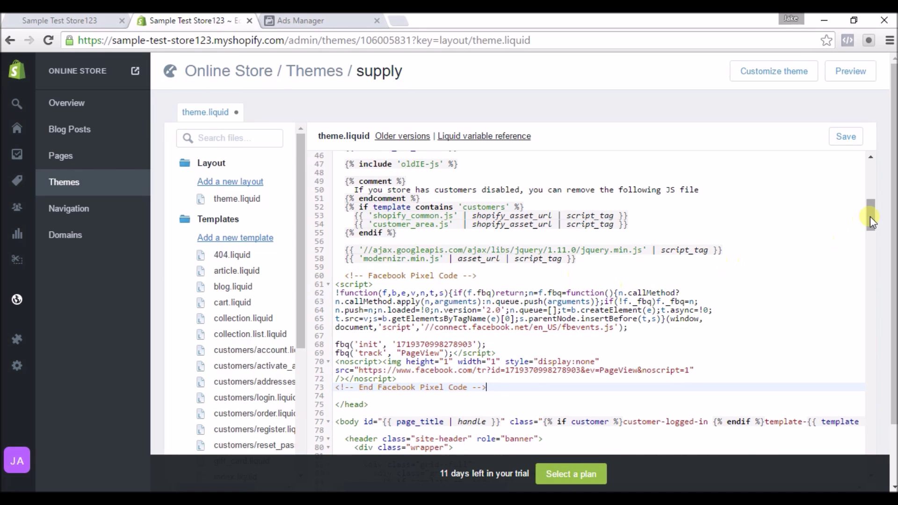
{"action": "left_click_drag", "start_coordinate": [870, 216], "coordinate": [868, 222]}
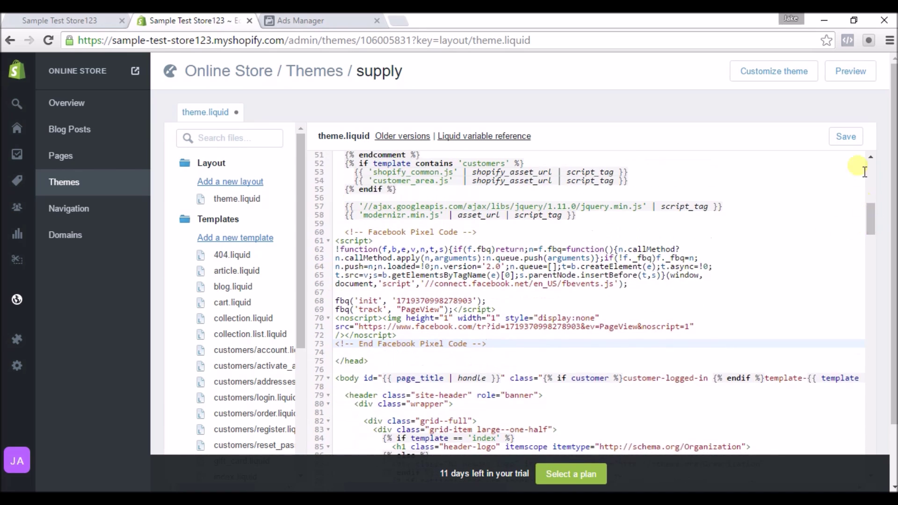
{"action": "left_click", "coordinate": [852, 142]}
{"action": "left_click", "coordinate": [97, 17]}
Reload the storefront and confirm with Pixel Helper that the pixel fires PageView
{"action": "left_click", "coordinate": [48, 40]}
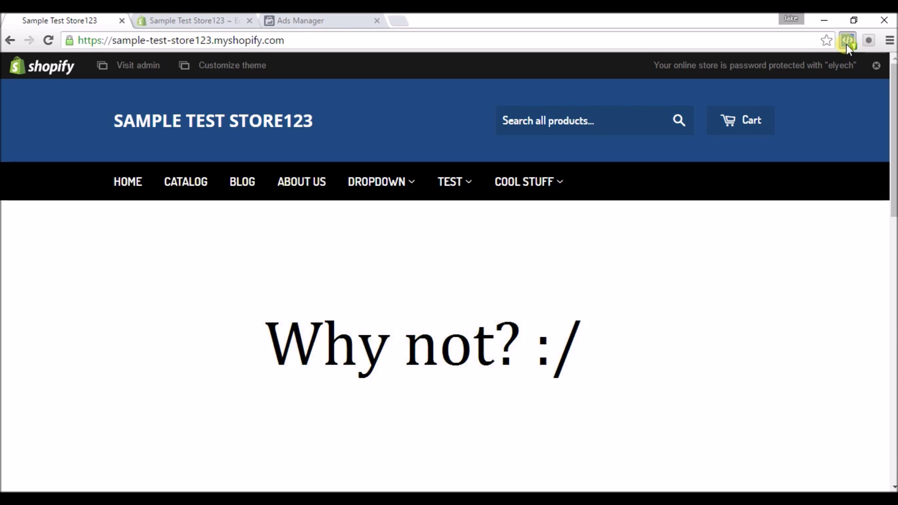
{"action": "left_click", "coordinate": [846, 42]}
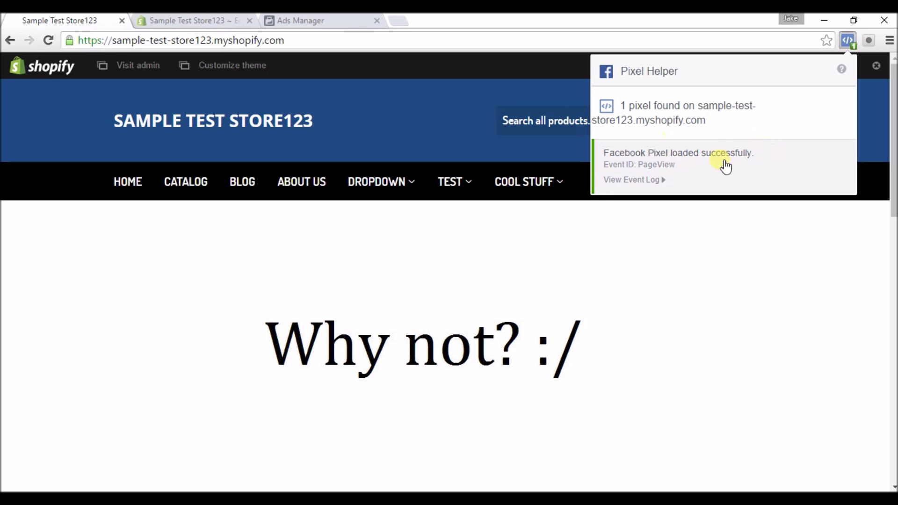
{"action": "left_click", "coordinate": [848, 39]}
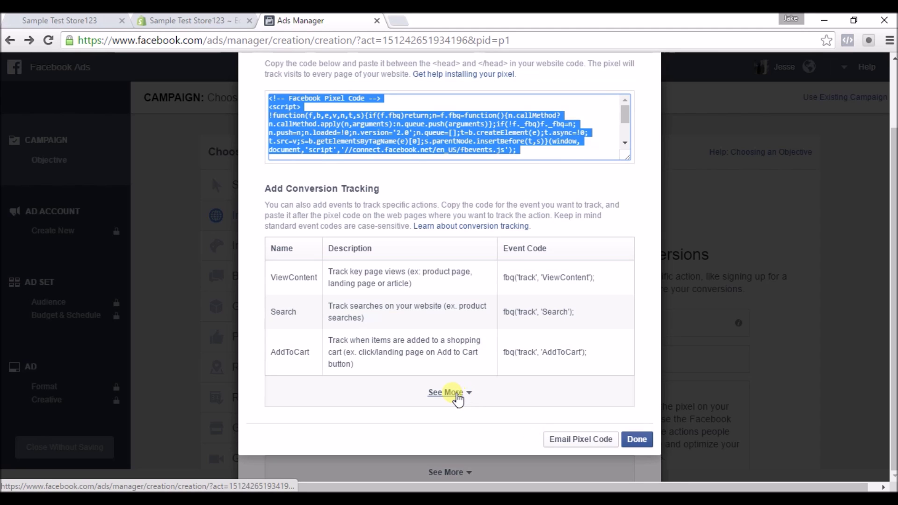
Copy the ViewContent event code from the expanded conversion-tracking list and return to theme.liquid
{"action": "left_click", "coordinate": [456, 394]}
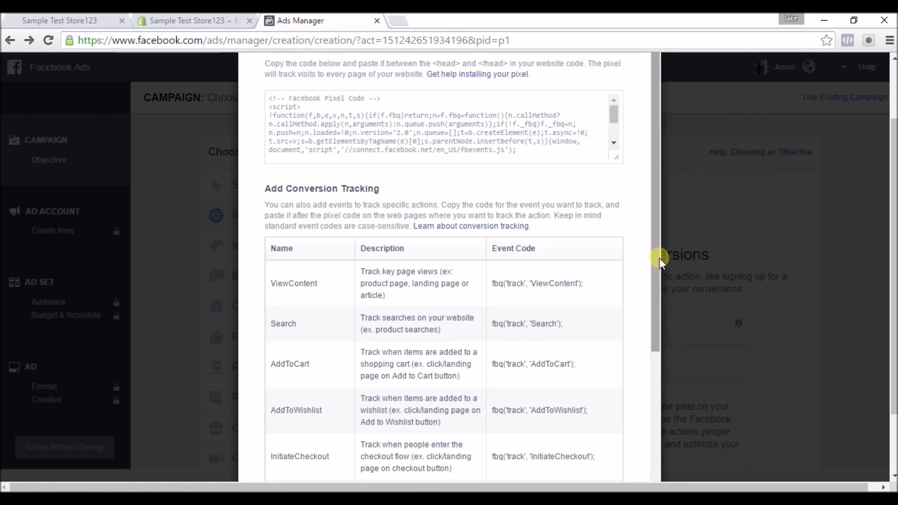
{"action": "left_click_drag", "start_coordinate": [660, 261], "coordinate": [654, 318]}
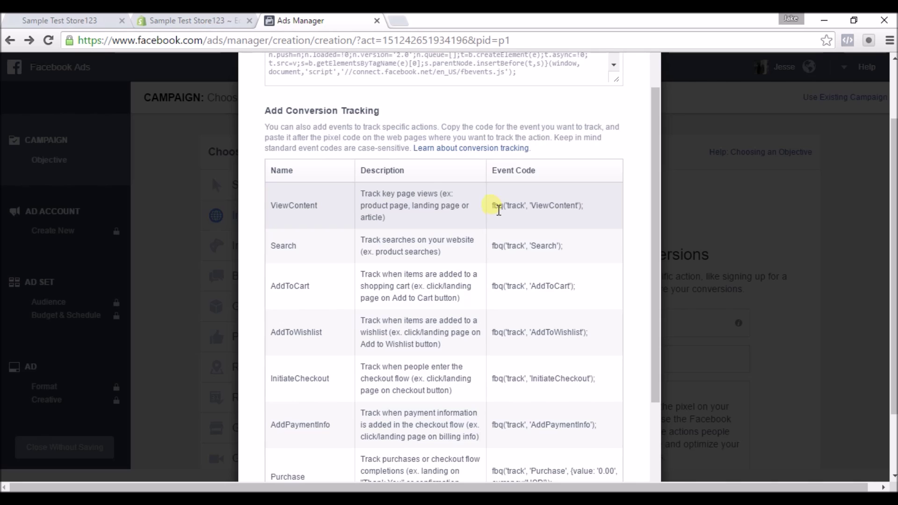
{"action": "left_click_drag", "start_coordinate": [492, 206], "coordinate": [580, 211]}
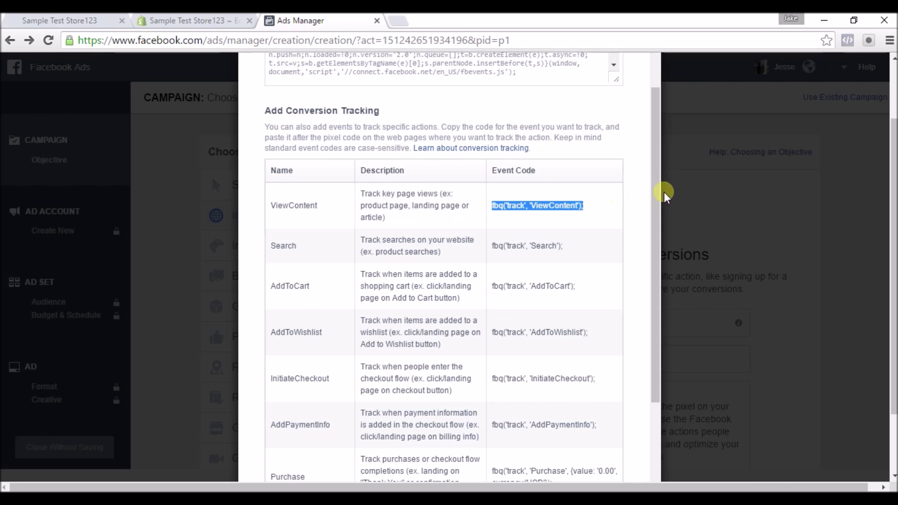
{"action": "left_click_drag", "start_coordinate": [658, 196], "coordinate": [652, 137]}
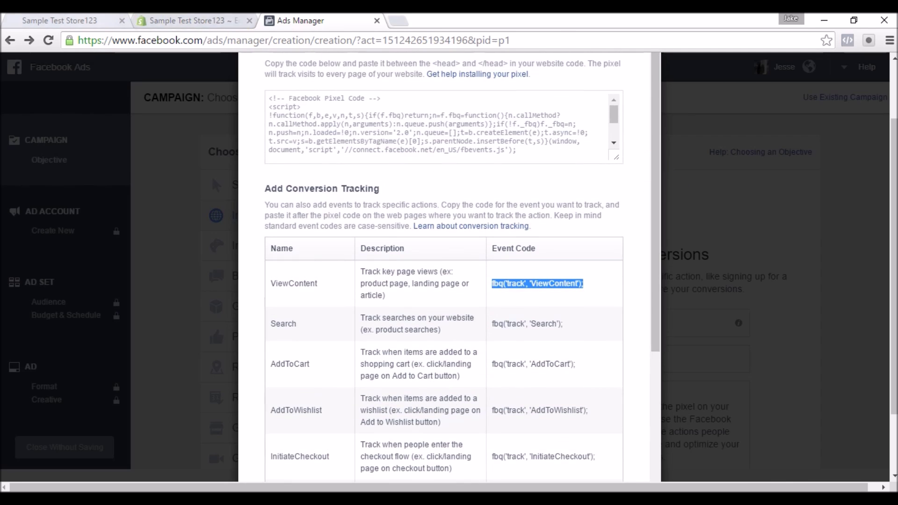
{"action": "left_click", "coordinate": [59, 20]}
{"action": "left_click", "coordinate": [168, 20]}
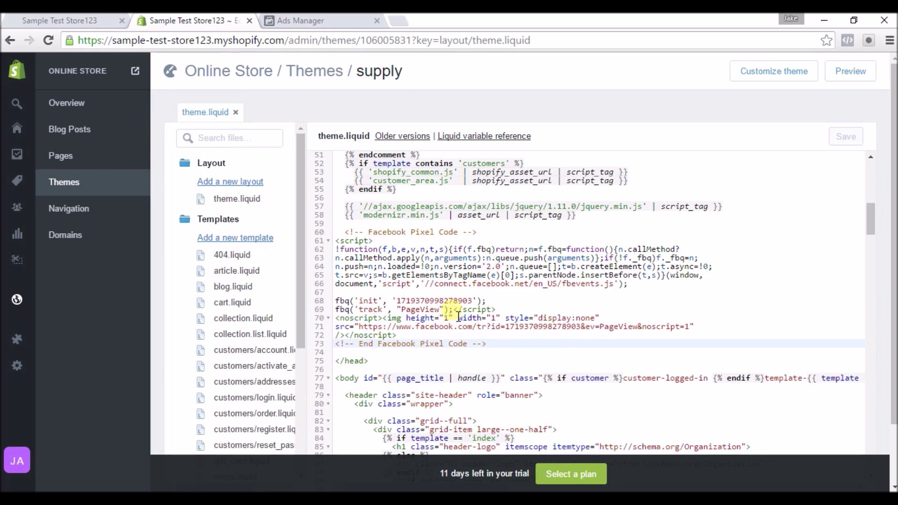
Paste fbq('track', 'ViewContent'); on a new line before </script> on line 69
{"action": "left_click", "coordinate": [453, 310]}
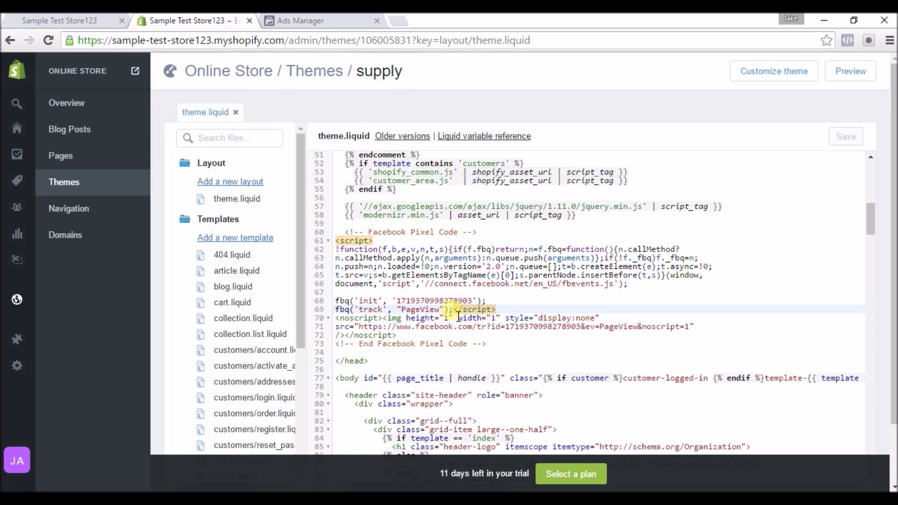
{"action": "key", "text": "Return"}
{"action": "key", "text": "Return"}
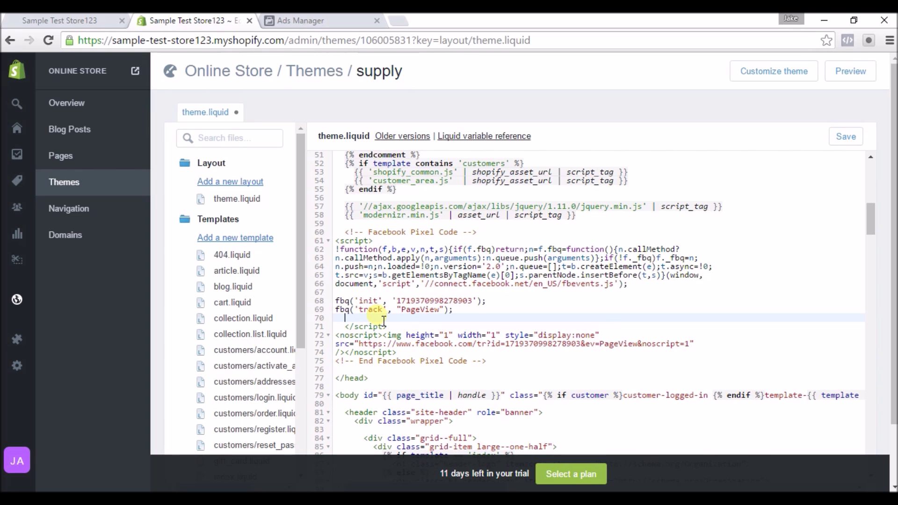
{"action": "type", "text": "fbq('track', 'ViewContent');"}
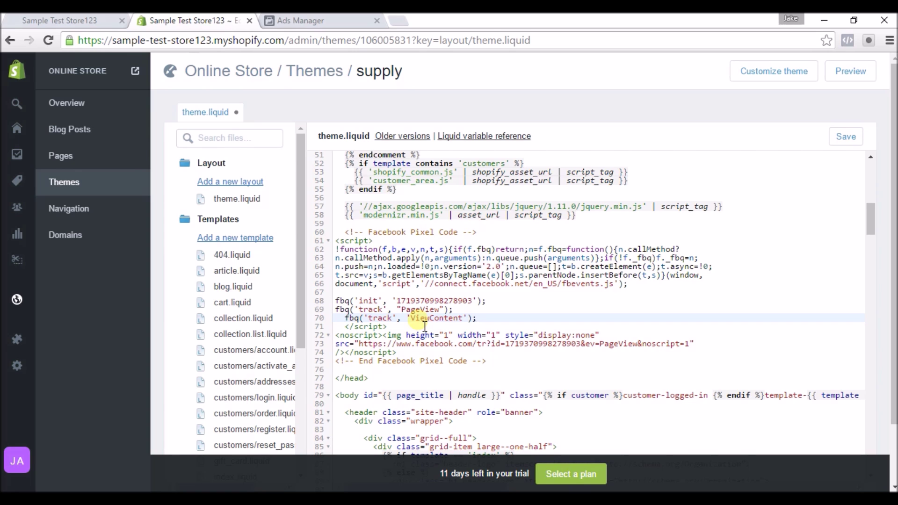
{"action": "left_click", "coordinate": [45, 19]}
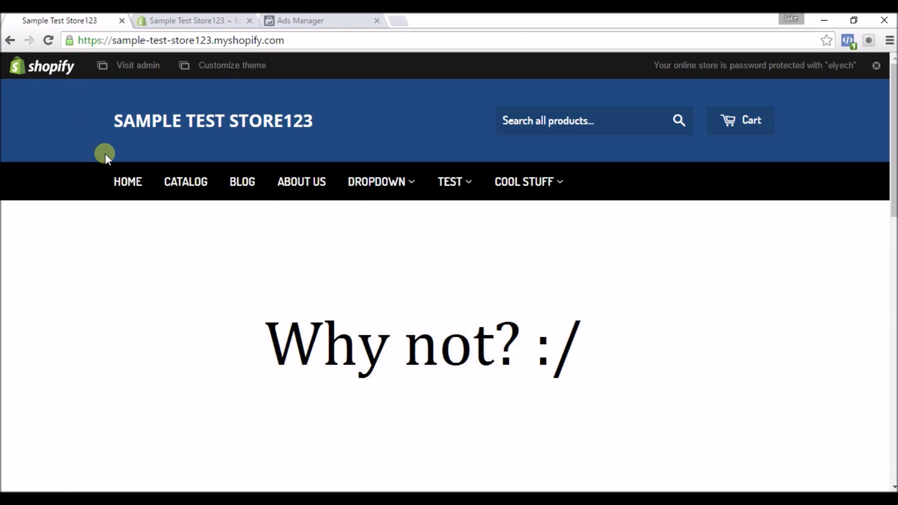
Open Cool Item #1 from CATALOG and inspect its page HTML in DevTools
{"action": "left_click", "coordinate": [182, 182]}
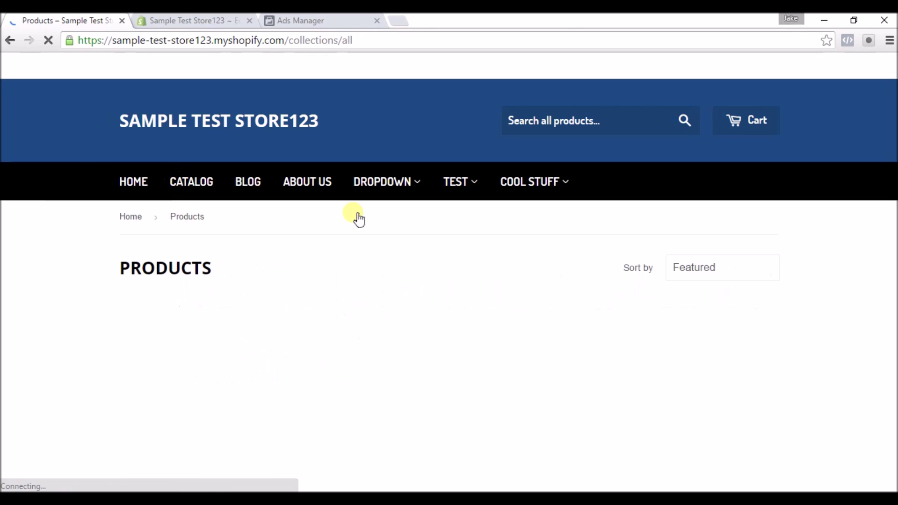
{"action": "scroll", "coordinate": [475, 293], "scroll_direction": "down", "scroll_amount": 1}
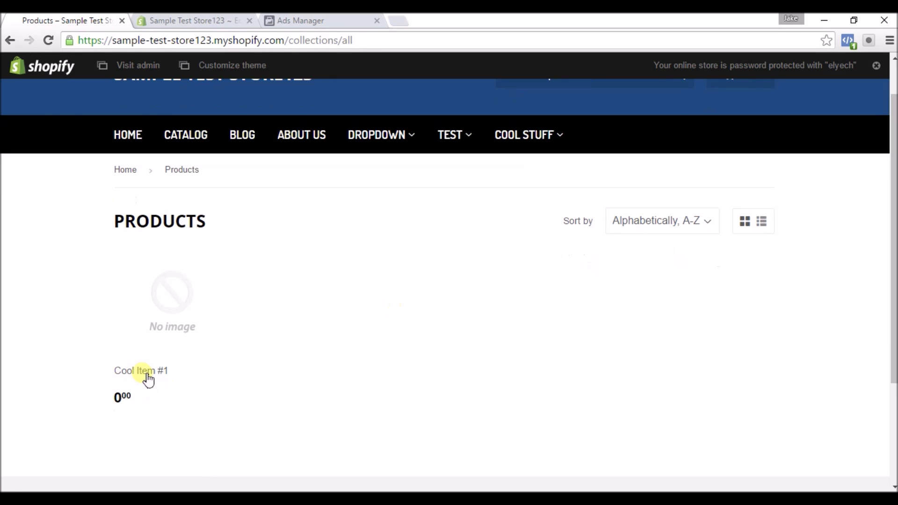
{"action": "left_click", "coordinate": [156, 373]}
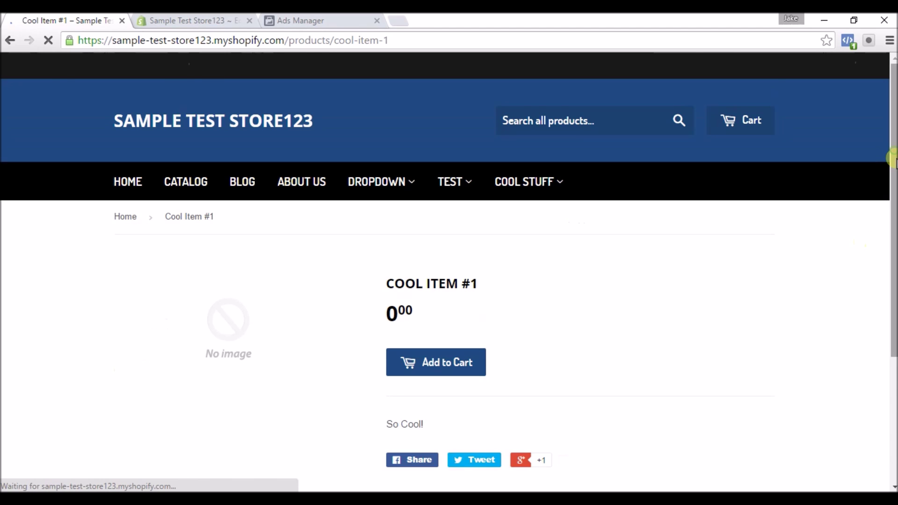
{"action": "scroll", "coordinate": [894, 154], "scroll_direction": "down", "scroll_amount": 1}
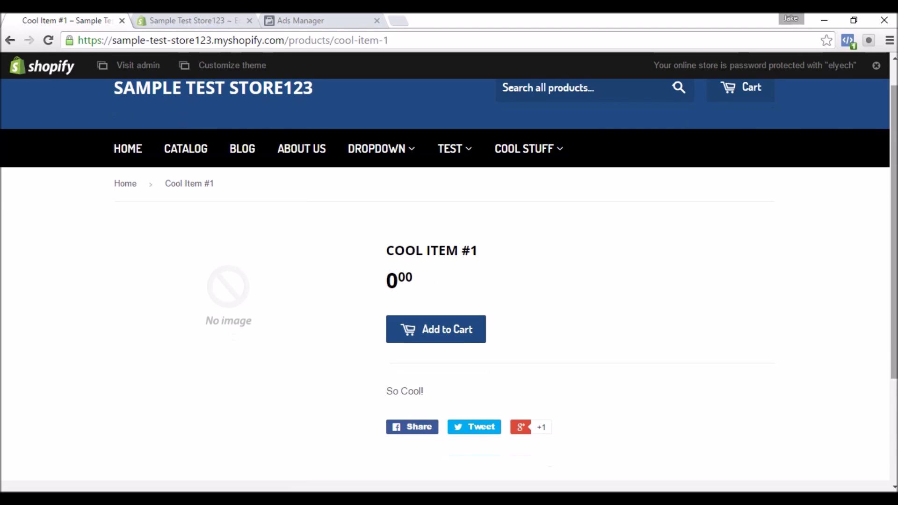
{"action": "right_click", "coordinate": [545, 223]}
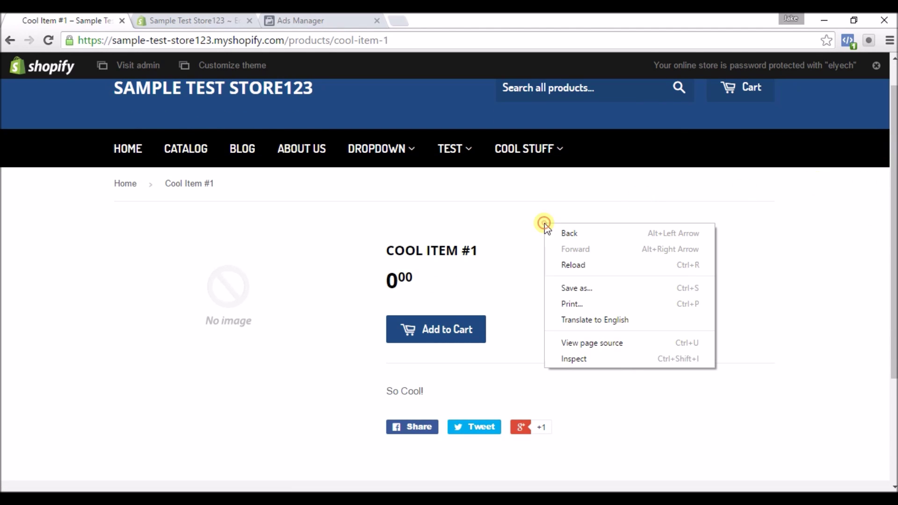
{"action": "left_click", "coordinate": [574, 359]}
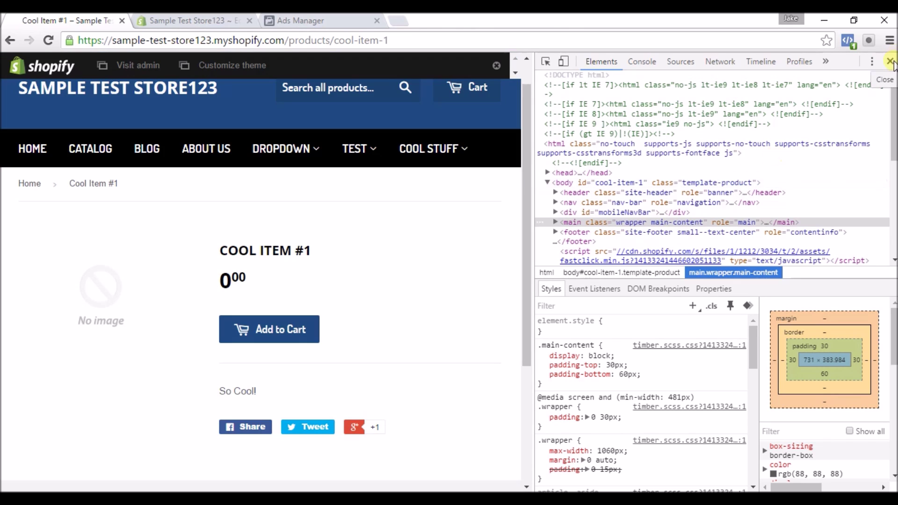
{"action": "left_click", "coordinate": [891, 62]}
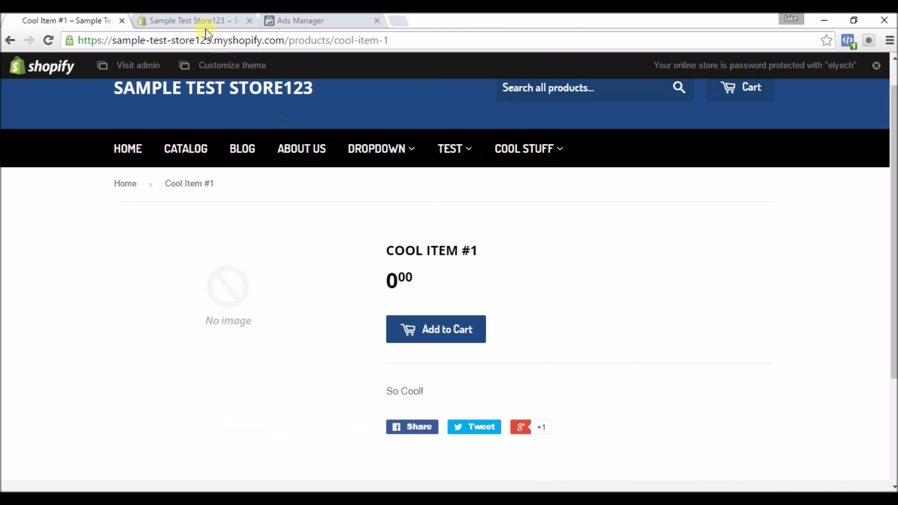
Bring up the Notepad snippet with {% if template contains 'product' %} and its {% endif %}
{"action": "left_click", "coordinate": [197, 18]}
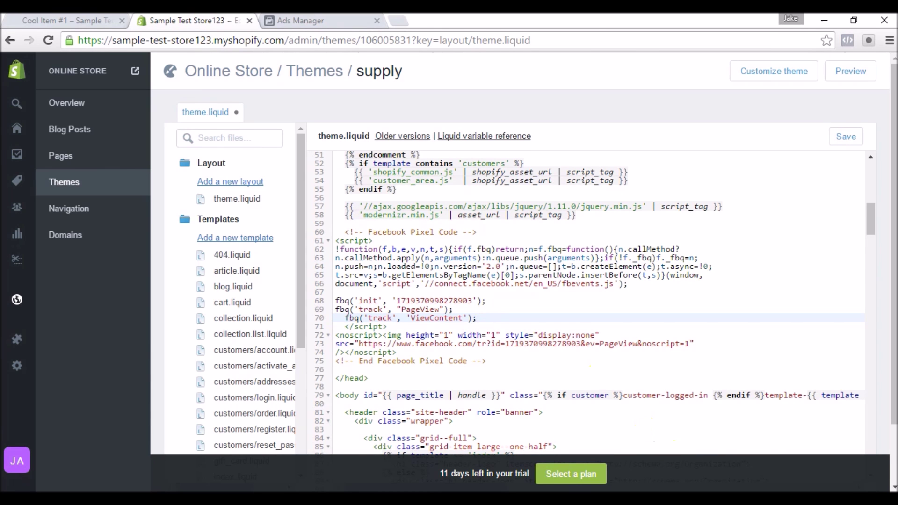
{"action": "key", "text": "alt+Tab"}
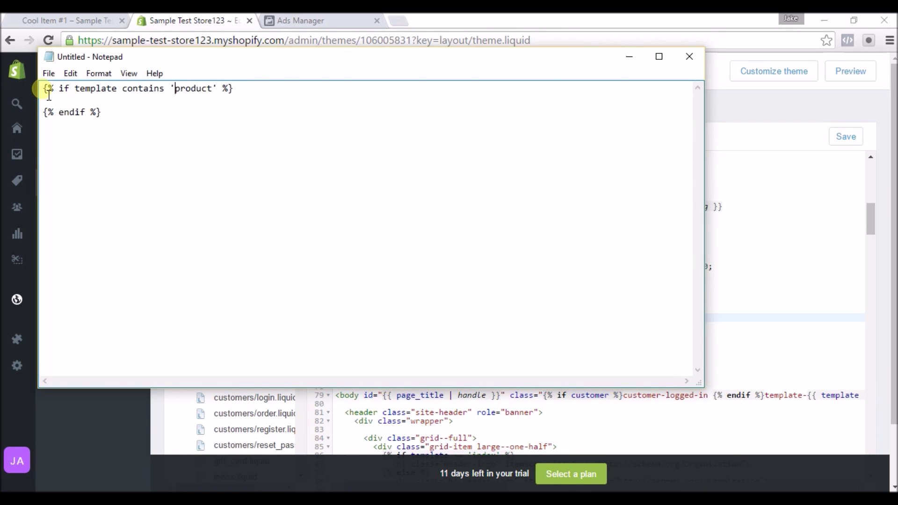
{"action": "left_click_drag", "start_coordinate": [51, 95], "coordinate": [240, 91]}
{"action": "left_click", "coordinate": [158, 129]}
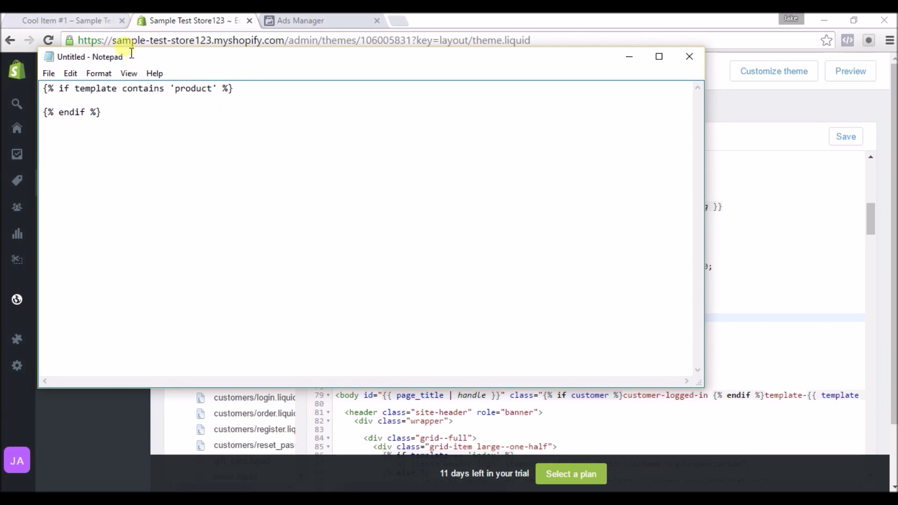
Inspect the storefront News page's code in DevTools, then go back to the theme.liquid editor
{"action": "left_click", "coordinate": [85, 21]}
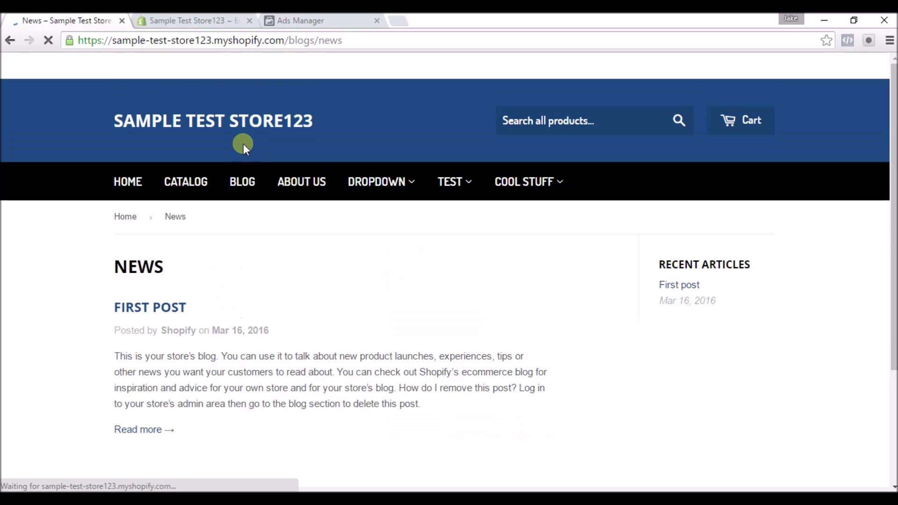
{"action": "right_click", "coordinate": [449, 281]}
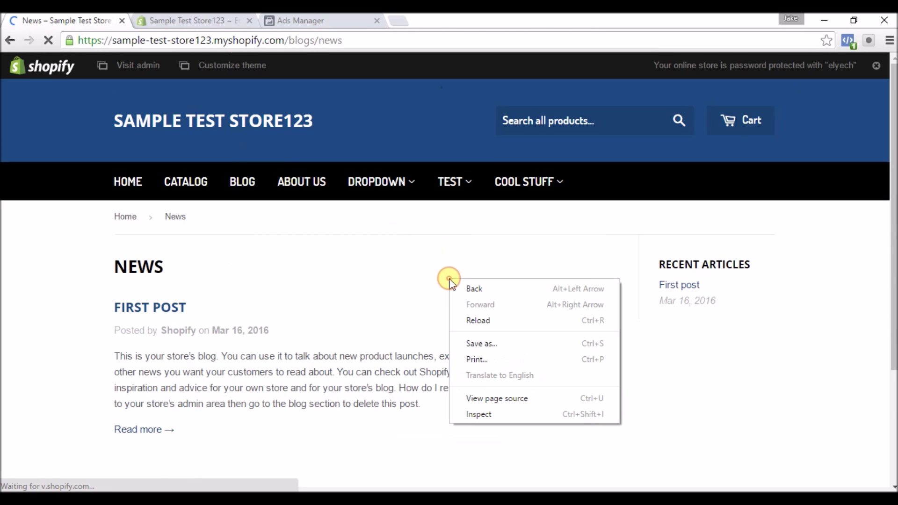
{"action": "left_click", "coordinate": [489, 414]}
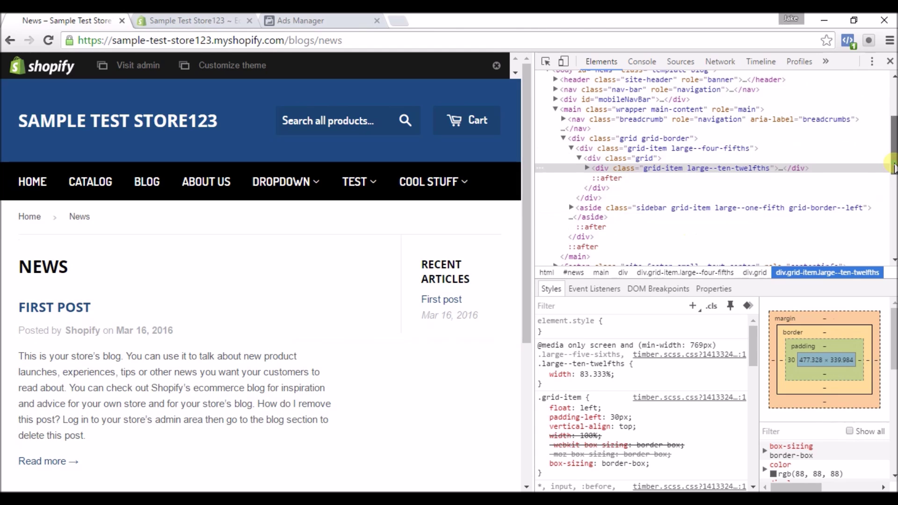
{"action": "left_click_drag", "start_coordinate": [894, 169], "coordinate": [885, 145]}
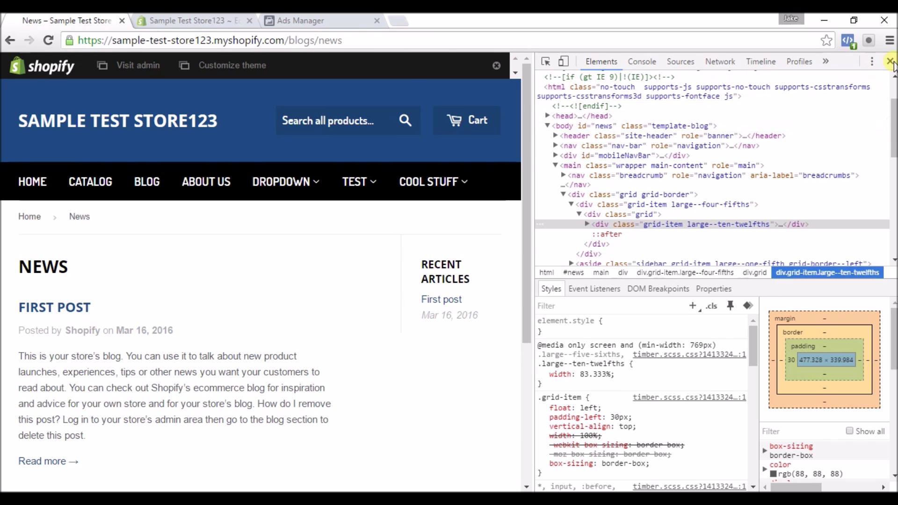
{"action": "left_click", "coordinate": [890, 61]}
{"action": "left_click", "coordinate": [194, 26]}
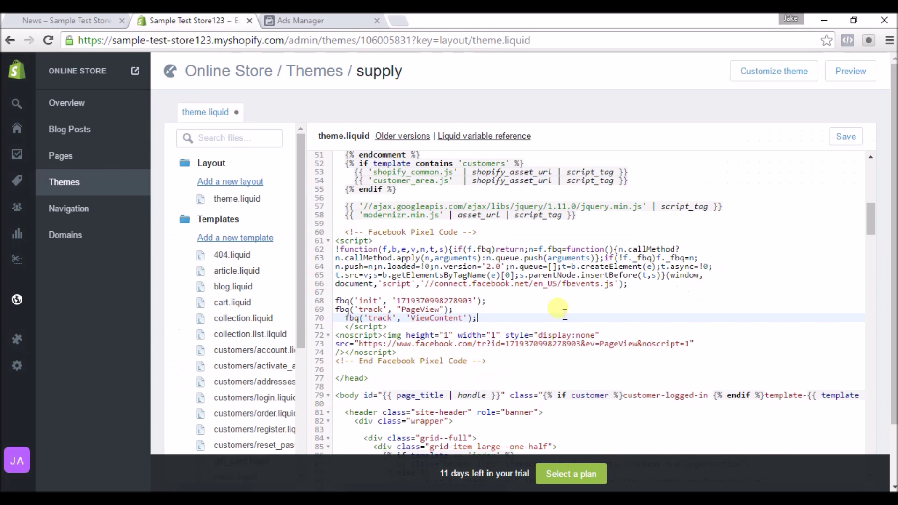
Paste the {% if template contains 'product' %} line on a new line 70 after PageView
{"action": "key", "text": "alt+Tab"}
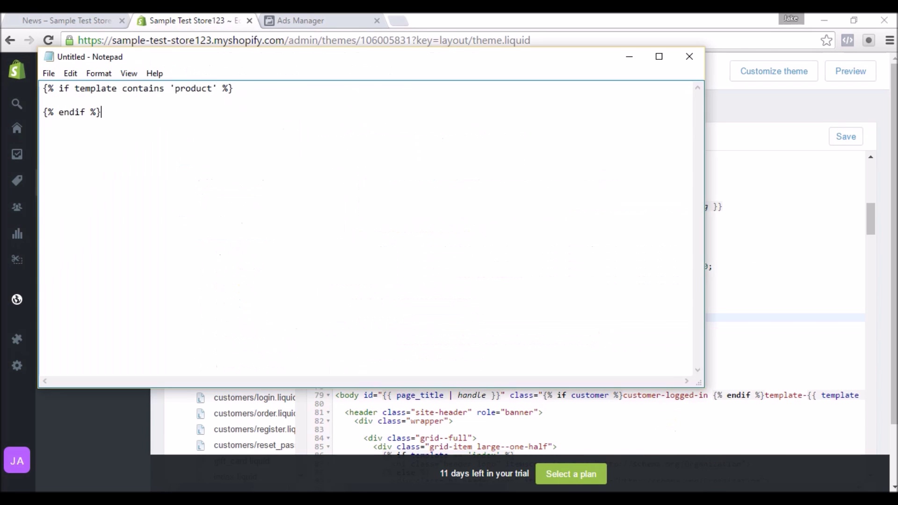
{"action": "double_click", "coordinate": [186, 95]}
{"action": "left_click", "coordinate": [187, 96]}
{"action": "left_click", "coordinate": [128, 114]}
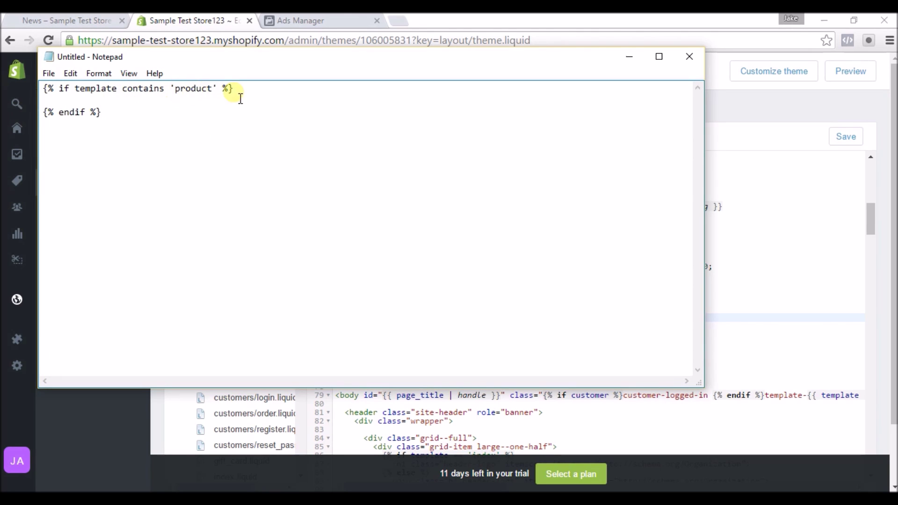
{"action": "left_click_drag", "start_coordinate": [248, 89], "coordinate": [43, 92]}
{"action": "key", "text": "ctrl+c"}
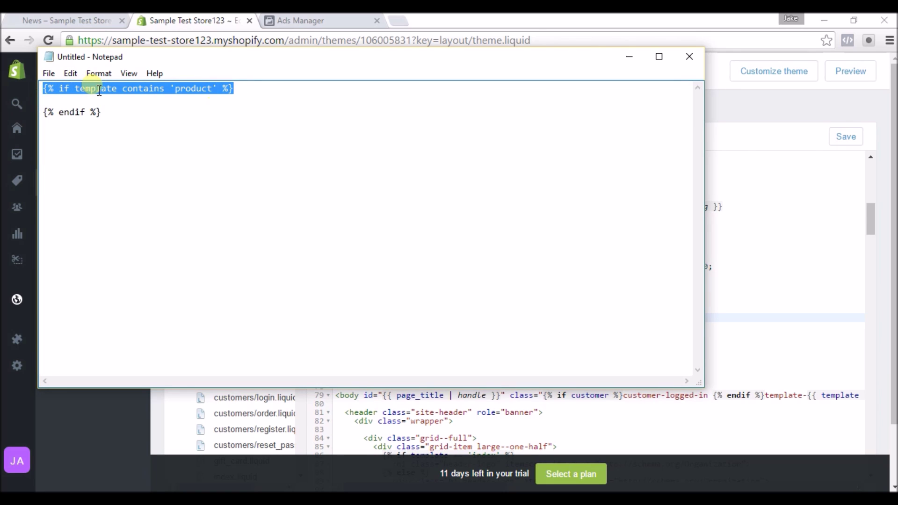
{"action": "left_click", "coordinate": [630, 58]}
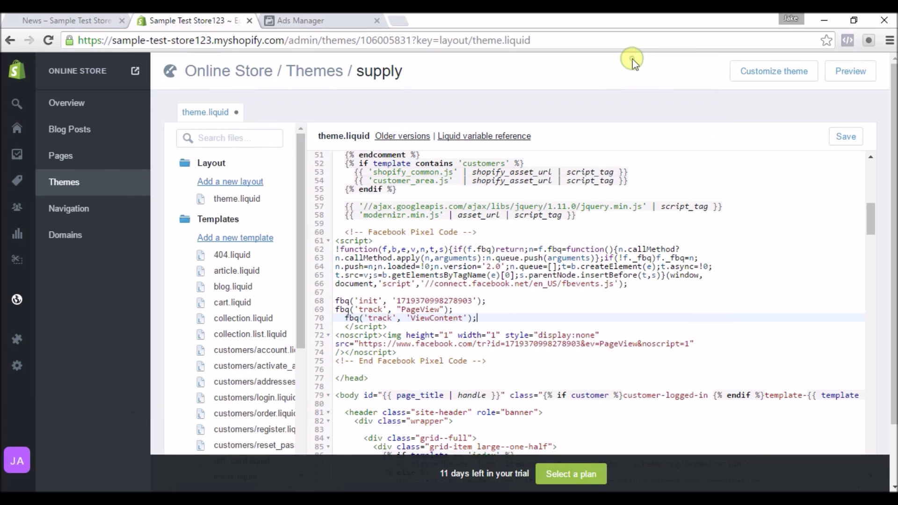
{"action": "left_click", "coordinate": [470, 312]}
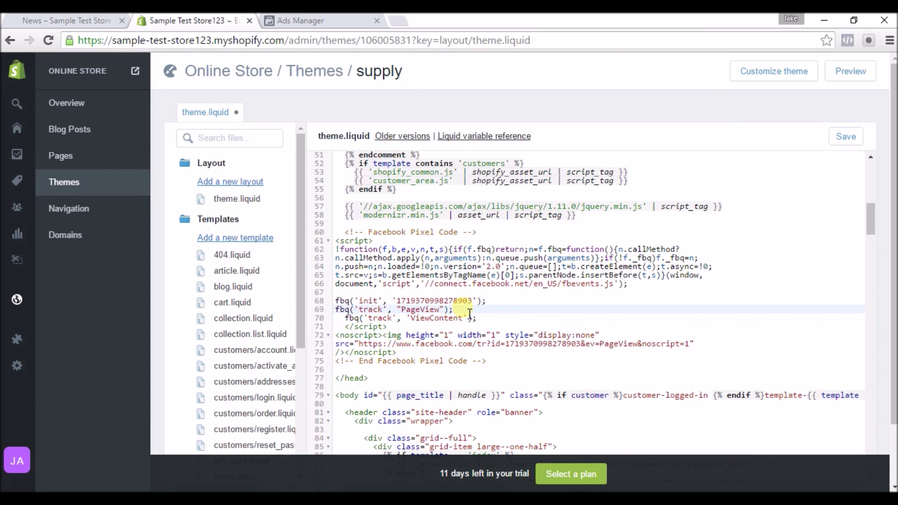
{"action": "key", "text": "Return"}
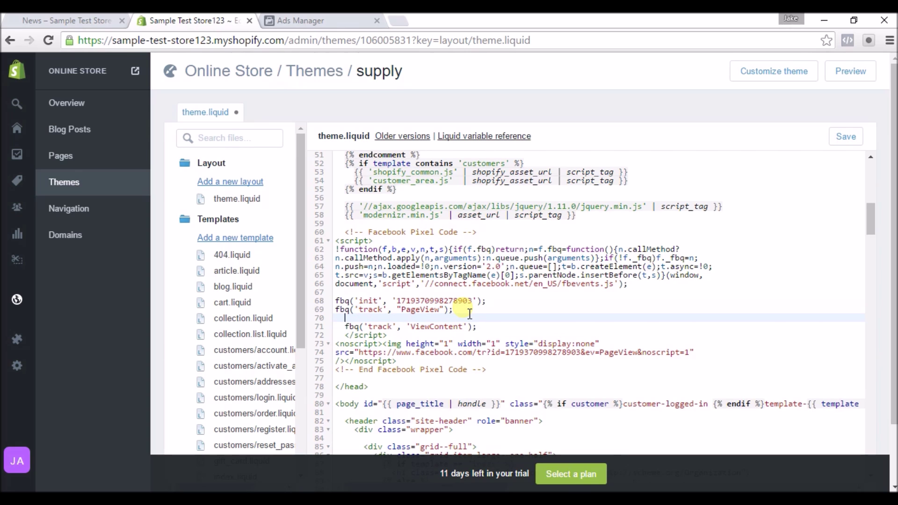
{"action": "key", "text": "ctrl+v"}
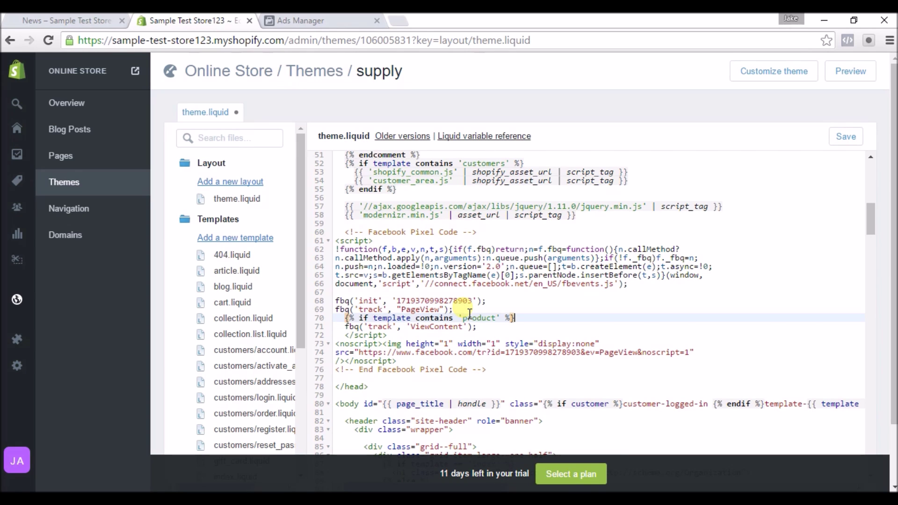
Paste {% endif %} below the ViewContent line, then bring up the storefront homepage
{"action": "left_click", "coordinate": [489, 329]}
{"action": "key", "text": "Return"}
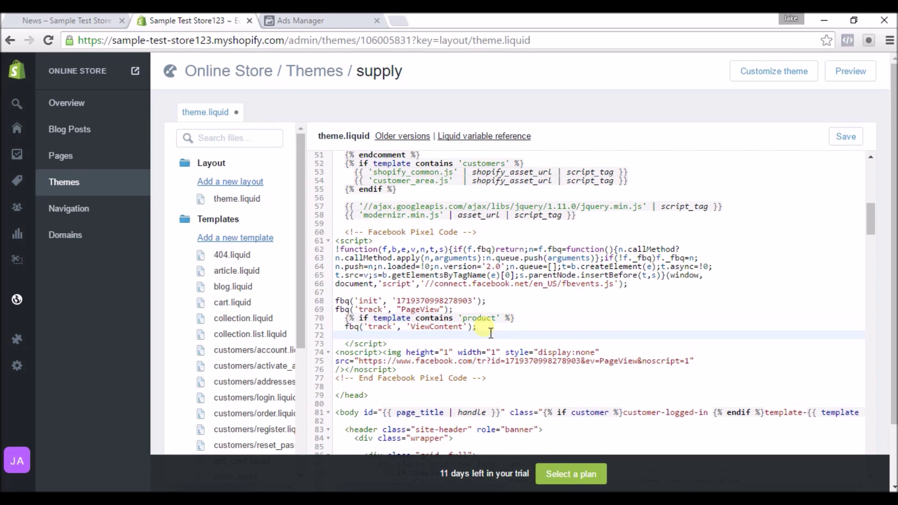
{"action": "key", "text": "alt+Tab"}
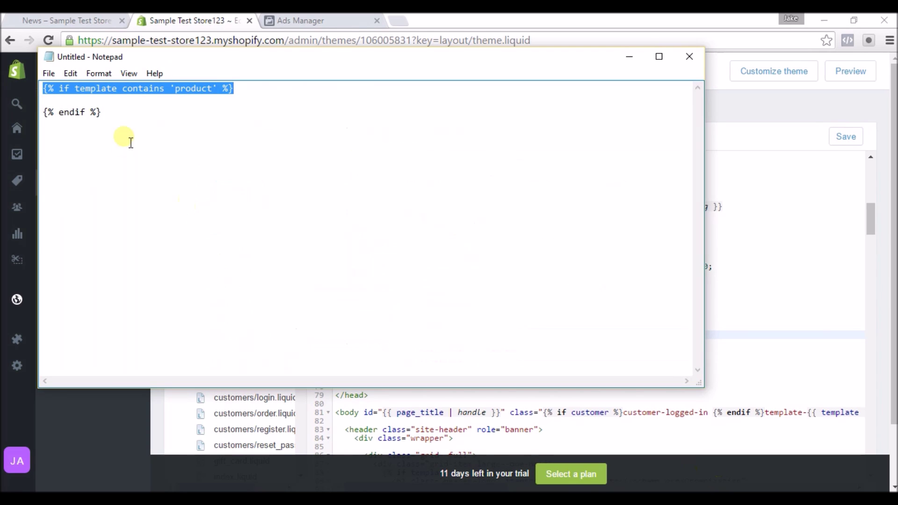
{"action": "left_click_drag", "start_coordinate": [111, 117], "coordinate": [49, 120]}
{"action": "key", "text": "ctrl+c"}
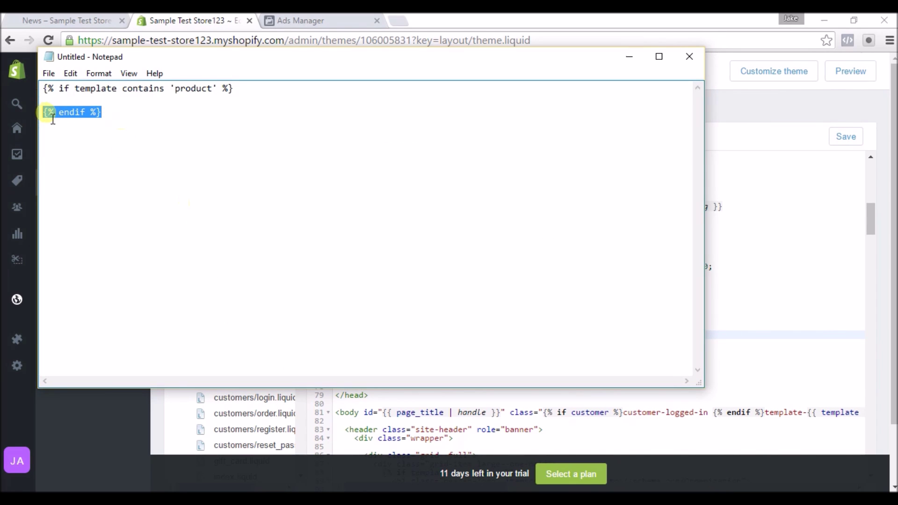
{"action": "left_click", "coordinate": [627, 57]}
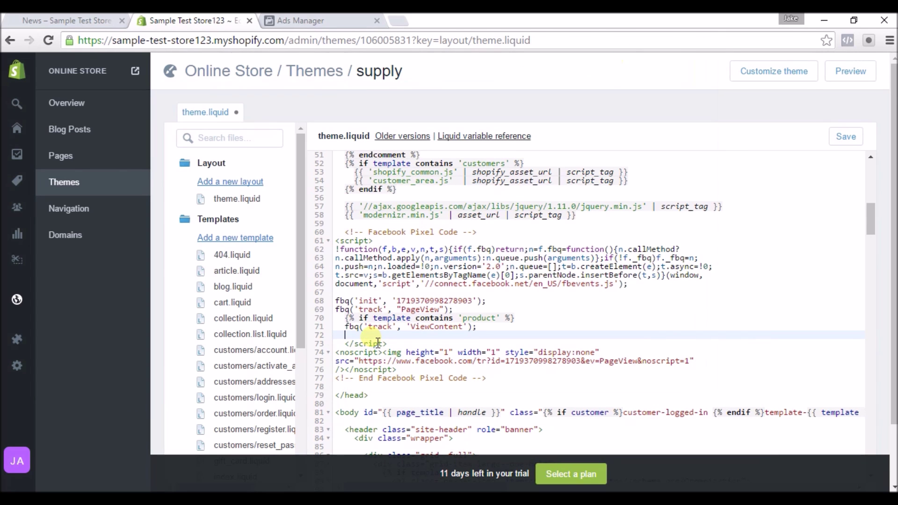
{"action": "key", "text": "ctrl+v"}
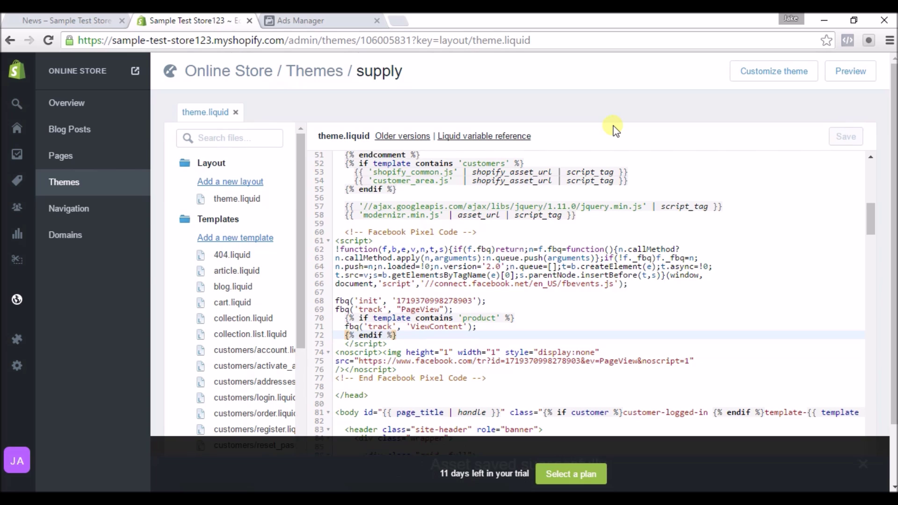
{"action": "key", "text": "ctrl+1"}
{"action": "left_click", "coordinate": [128, 181]}
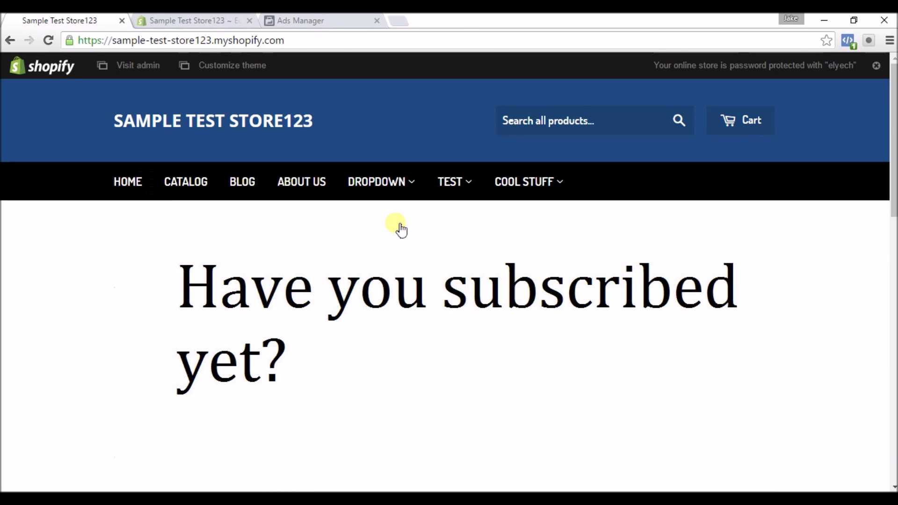
Return to the theme.liquid editor showing ViewContent wrapped in the product-template condition
{"action": "left_click", "coordinate": [171, 20]}
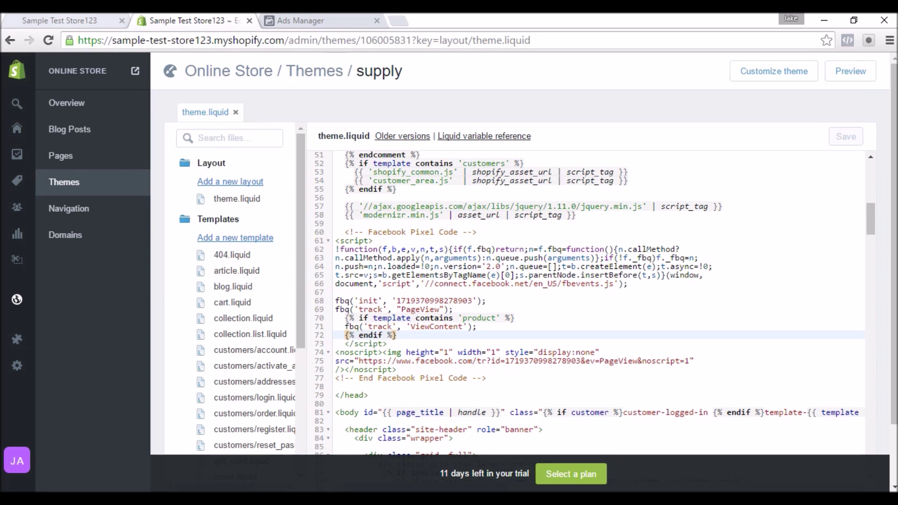